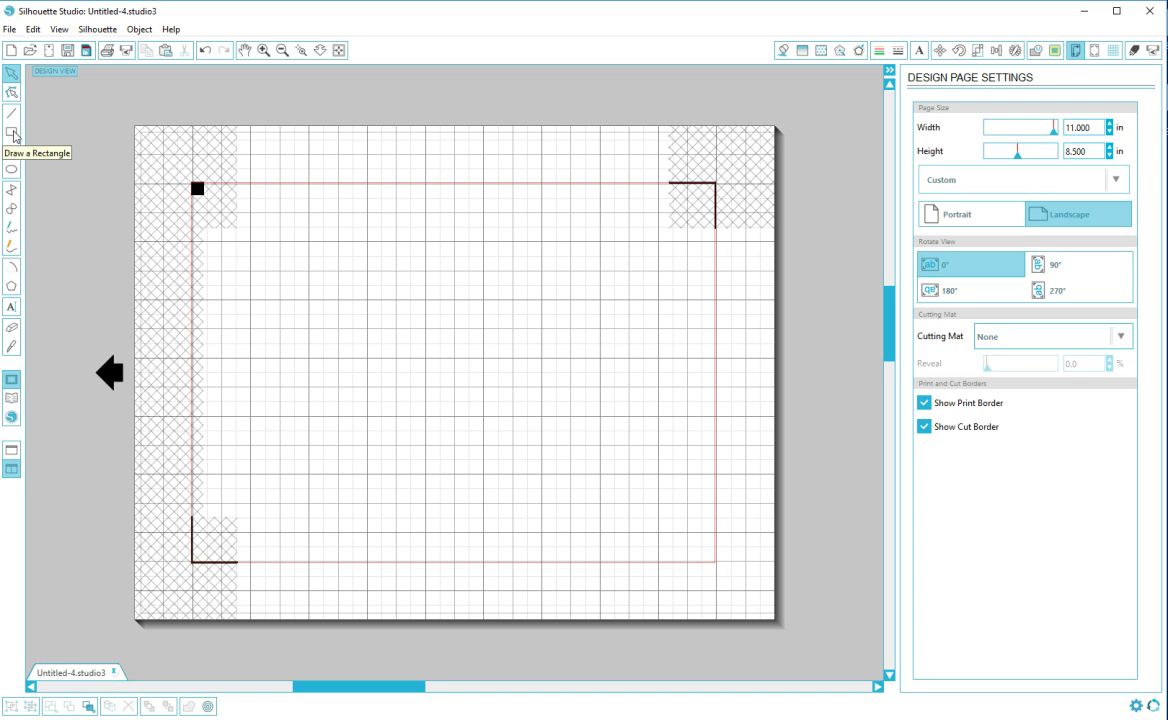
Step: Turn off Show Grid so the 11 × 8.5 in design page is plain white
{"action": "left_click", "coordinate": [58, 31]}
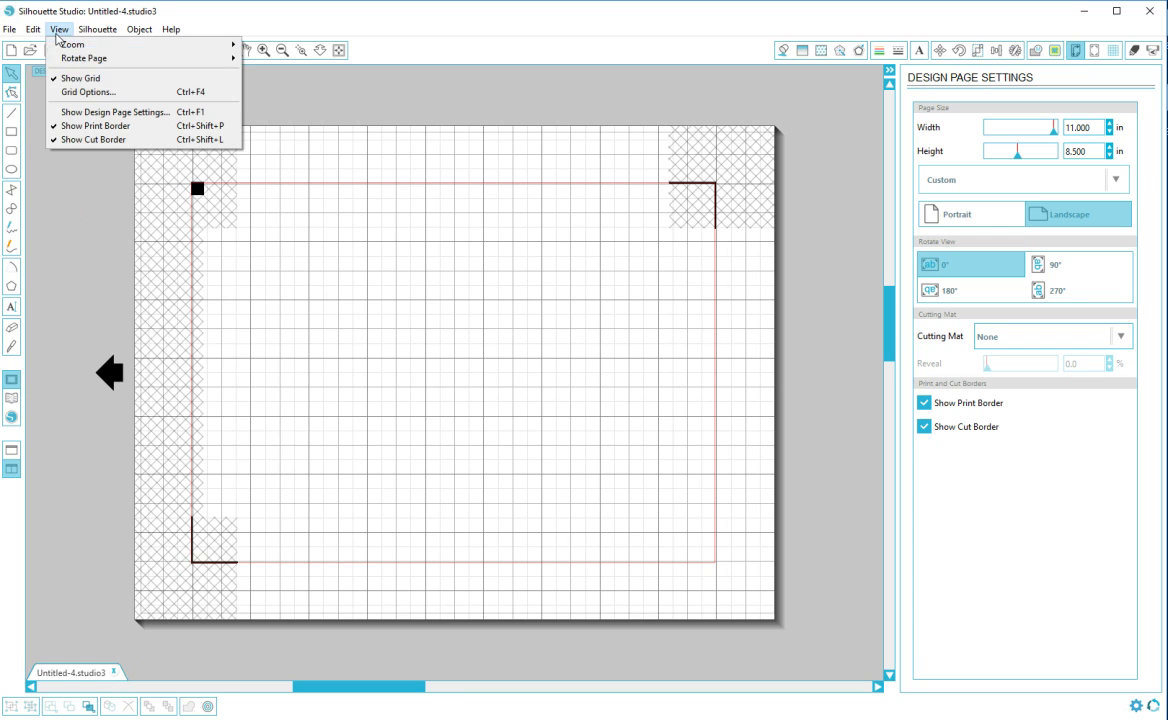
{"action": "left_click", "coordinate": [78, 80]}
{"action": "left_click", "coordinate": [64, 31]}
{"action": "left_click", "coordinate": [77, 80]}
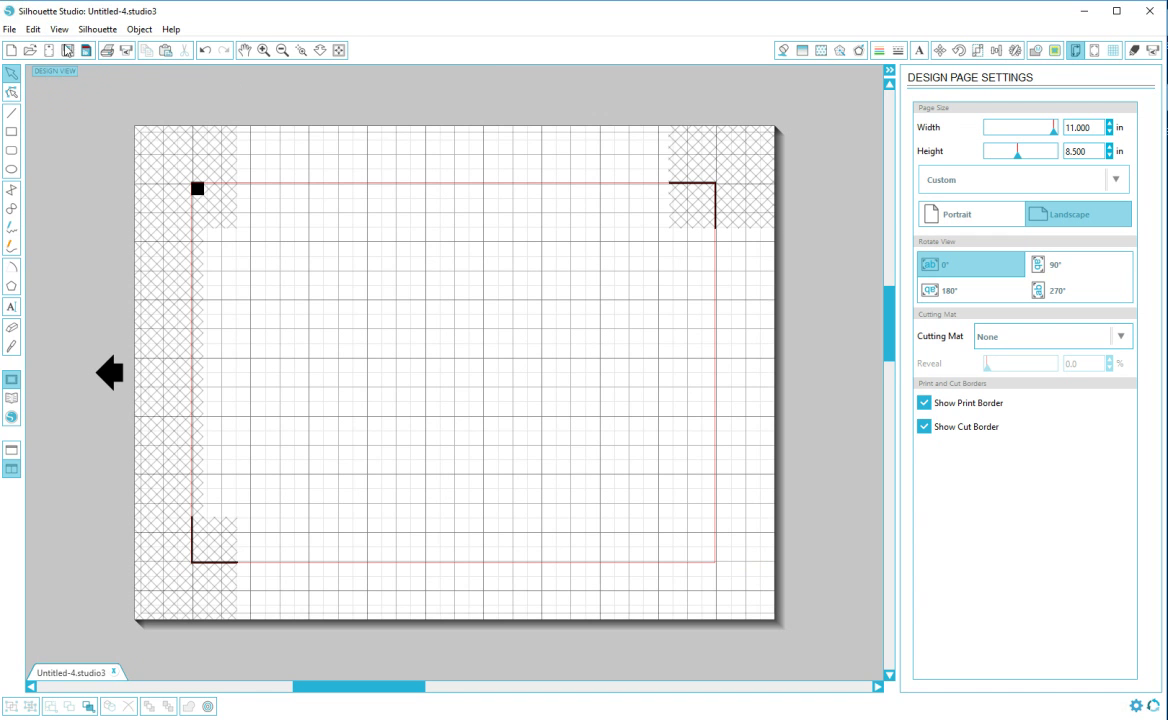
{"action": "left_click", "coordinate": [59, 29]}
{"action": "left_click", "coordinate": [72, 80]}
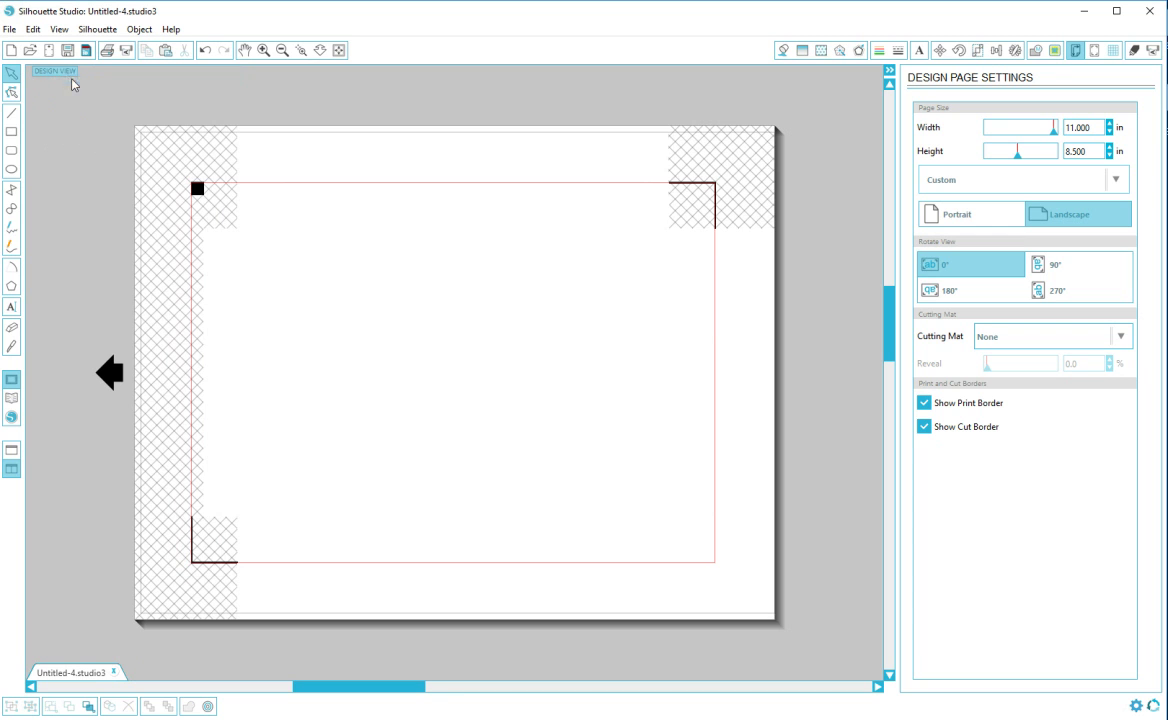
{"action": "left_click", "coordinate": [11, 131]}
{"action": "left_click_drag", "start_coordinate": [278, 251], "coordinate": [324, 315]}
{"action": "left_click", "coordinate": [13, 150]}
{"action": "left_click_drag", "start_coordinate": [260, 208], "coordinate": [360, 230]}
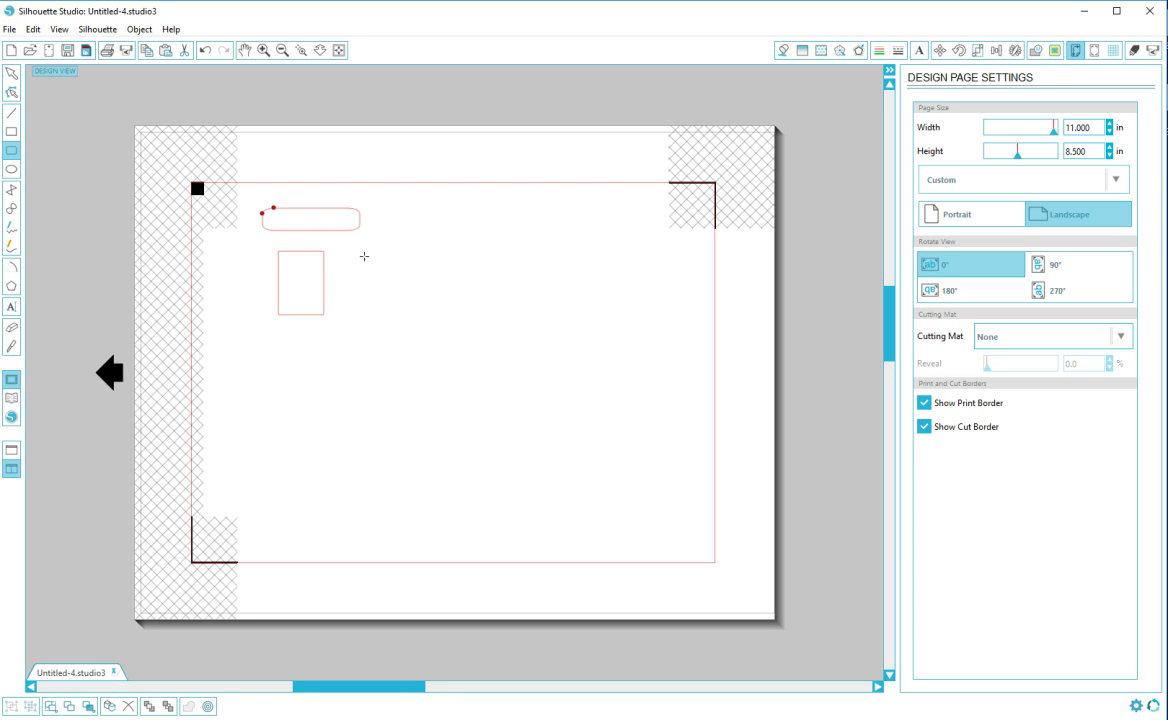
{"action": "left_click", "coordinate": [11, 73]}
{"action": "left_click", "coordinate": [250, 203]}
{"action": "left_click_drag", "start_coordinate": [247, 199], "coordinate": [360, 331]}
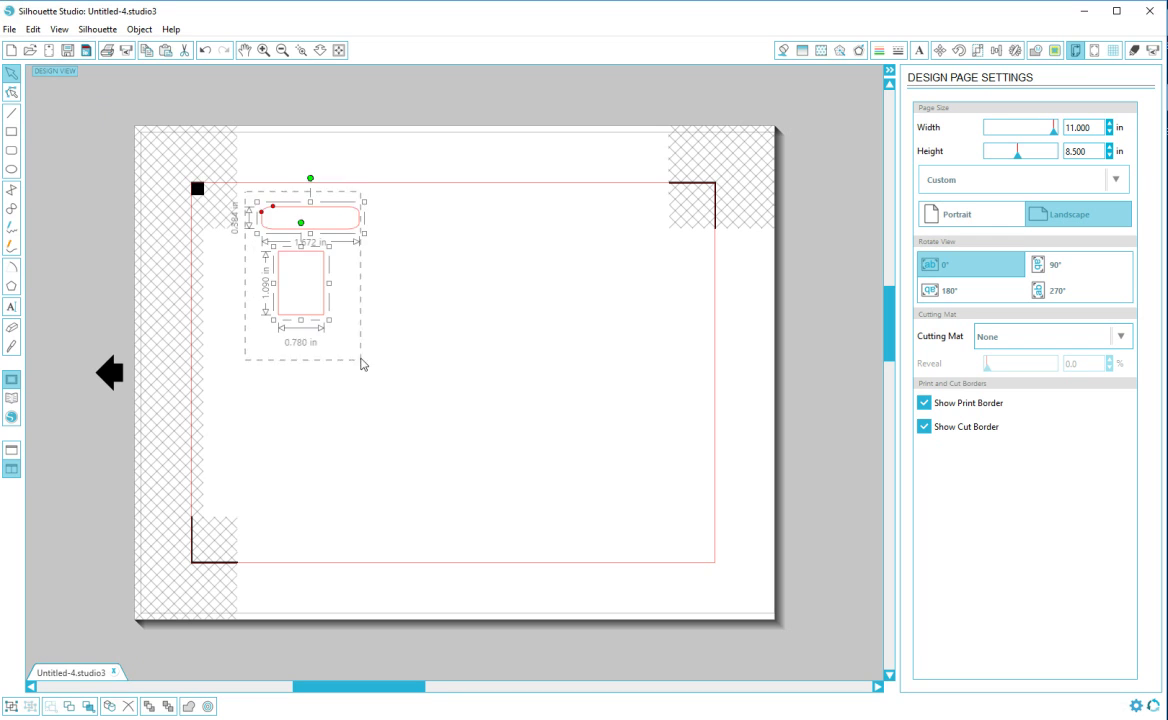
{"action": "key", "text": "Delete"}
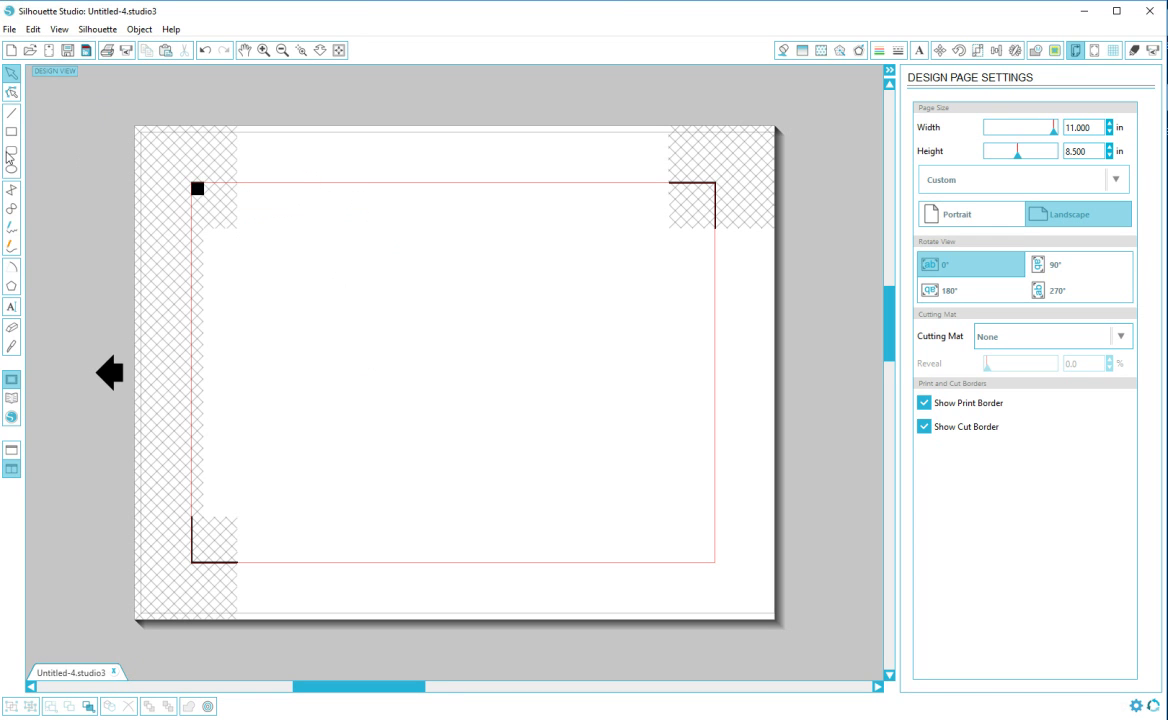
Step: Draw a rectangle near the top of the page and a square below it
{"action": "left_click", "coordinate": [11, 131]}
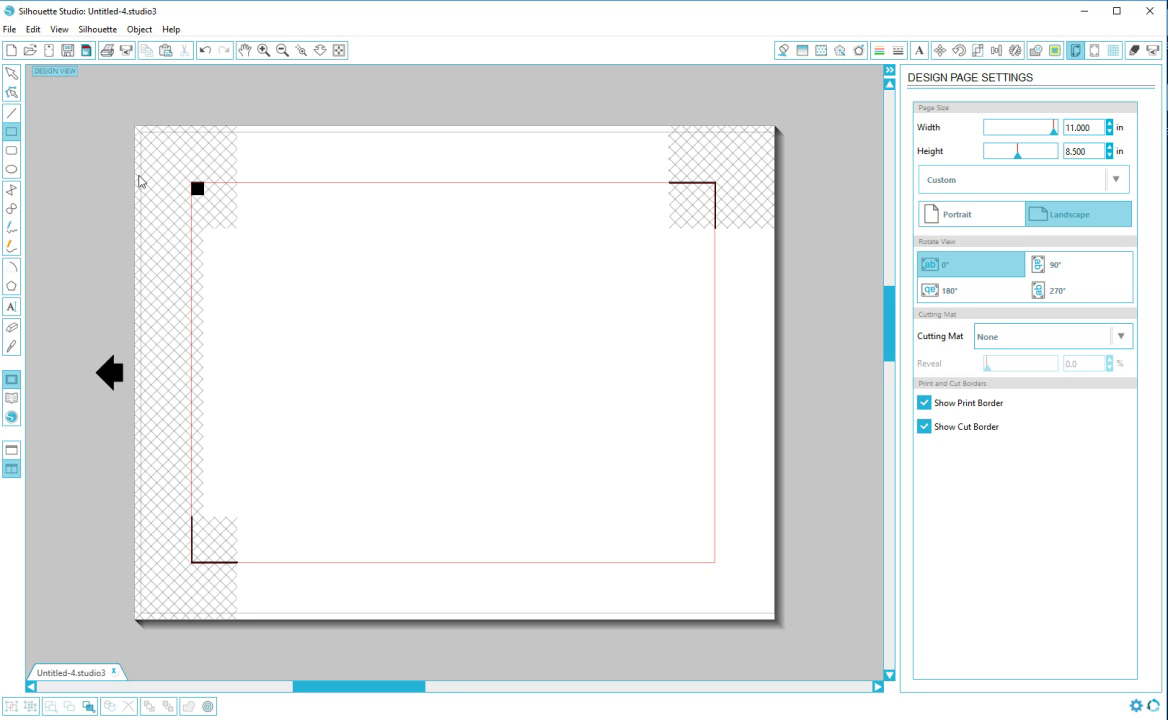
{"action": "left_click_drag", "start_coordinate": [342, 230], "coordinate": [433, 273]}
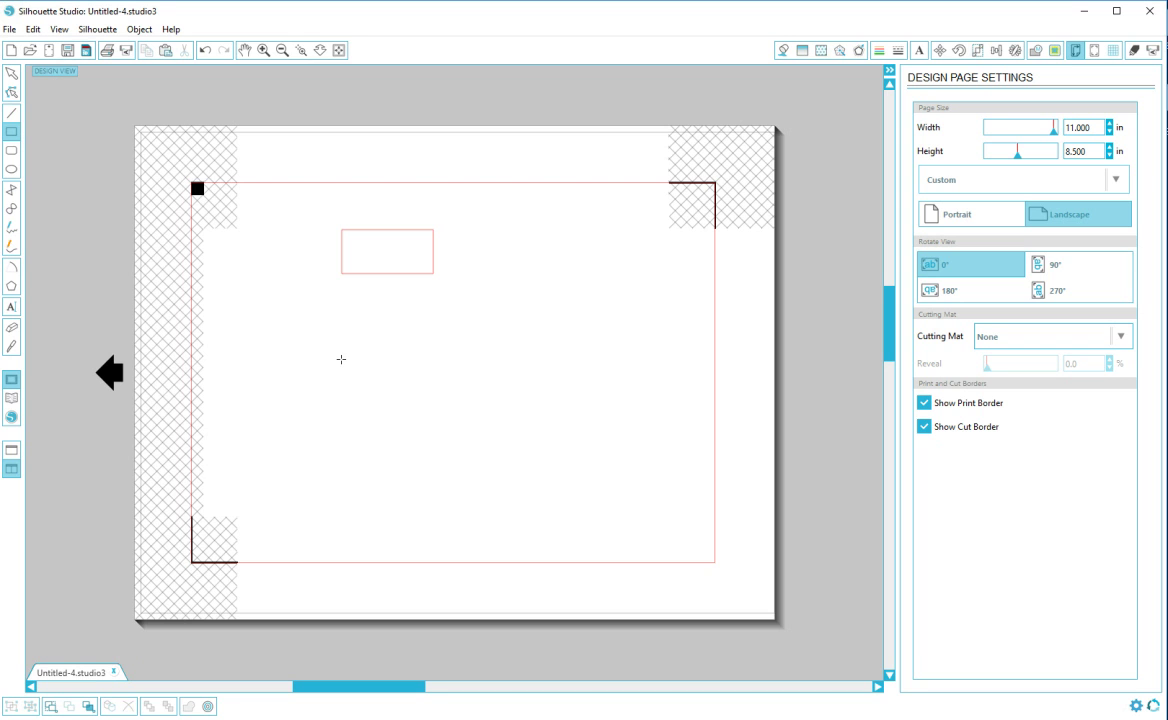
{"action": "left_click_drag", "start_coordinate": [332, 357], "coordinate": [404, 436]}
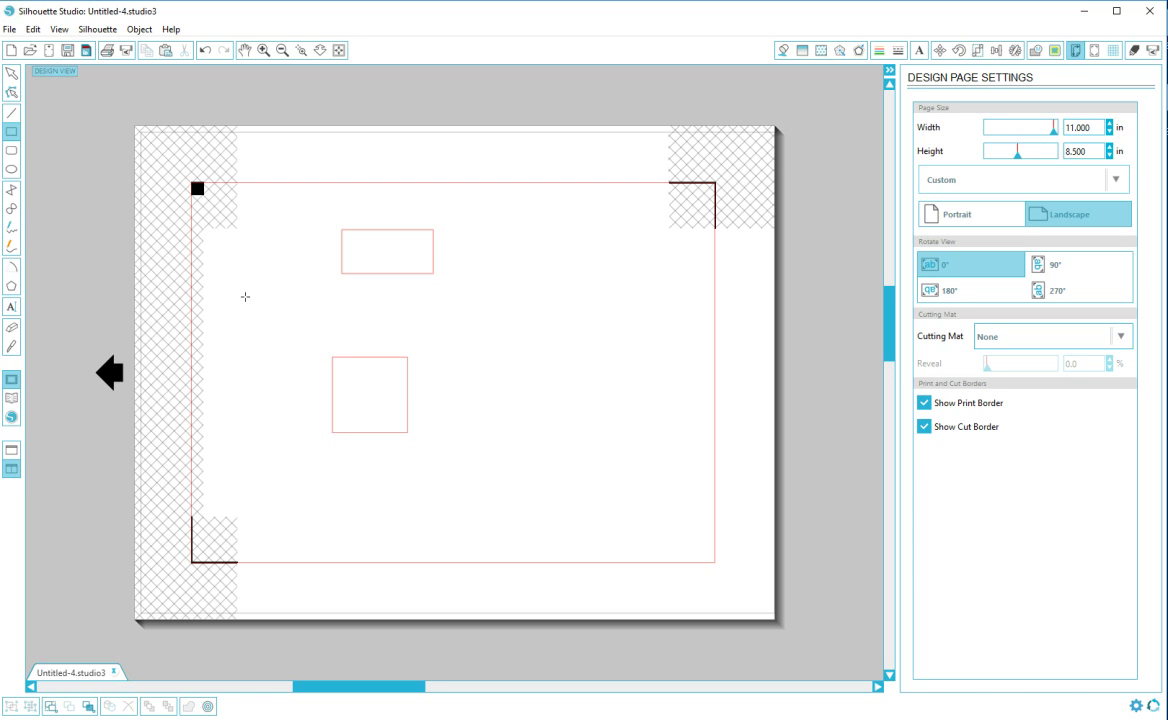
Step: Select the square and delete it, leaving the 1.573 × 0.756 in rectangle
{"action": "left_click", "coordinate": [14, 74]}
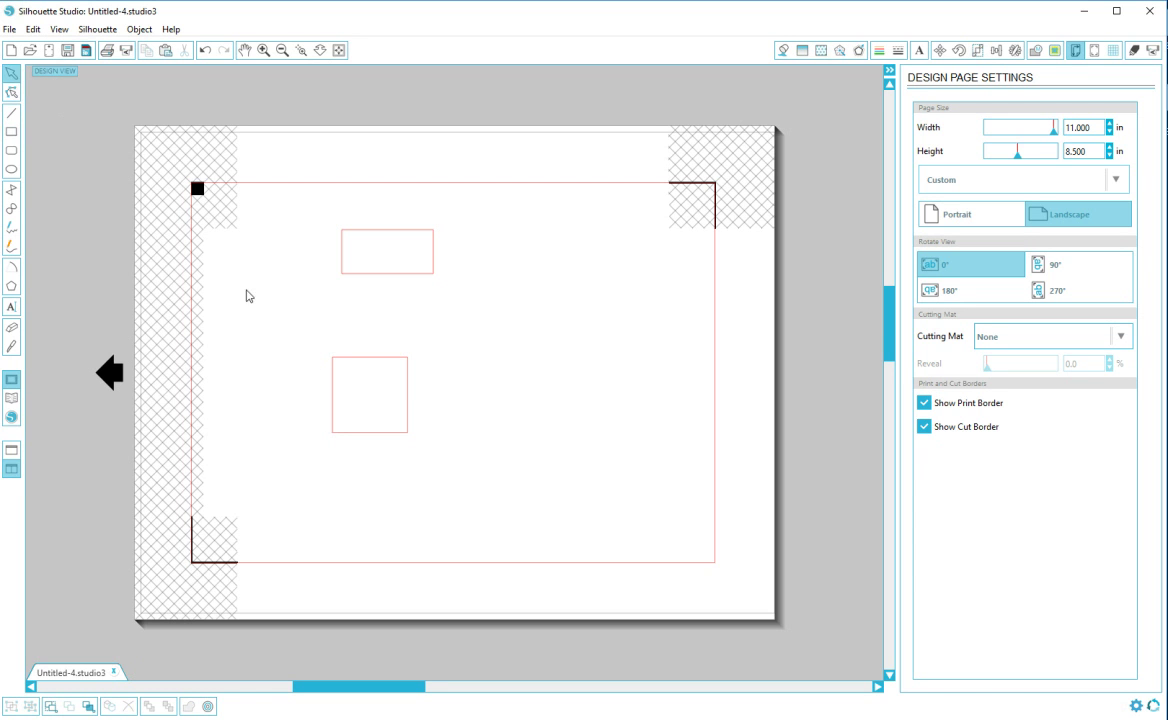
{"action": "left_click", "coordinate": [332, 400]}
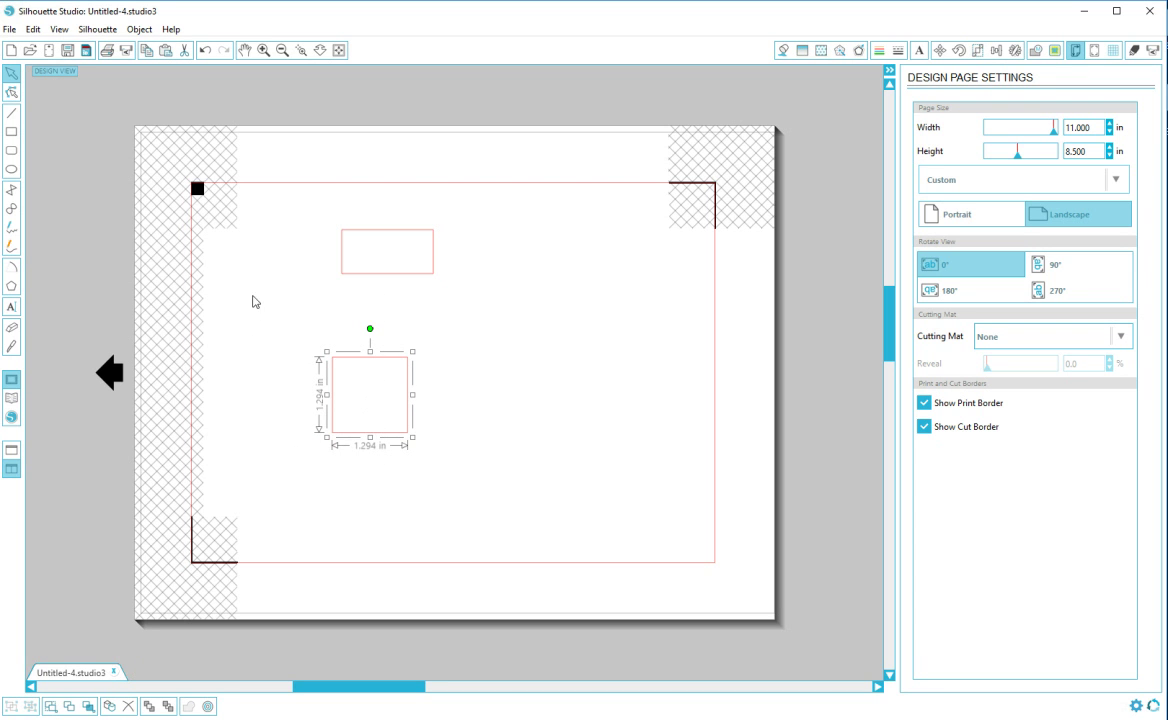
{"action": "left_click_drag", "start_coordinate": [276, 311], "coordinate": [299, 331]}
{"action": "left_click", "coordinate": [403, 419]}
{"action": "left_click_drag", "start_coordinate": [318, 331], "coordinate": [450, 452]}
{"action": "key", "text": "Delete"}
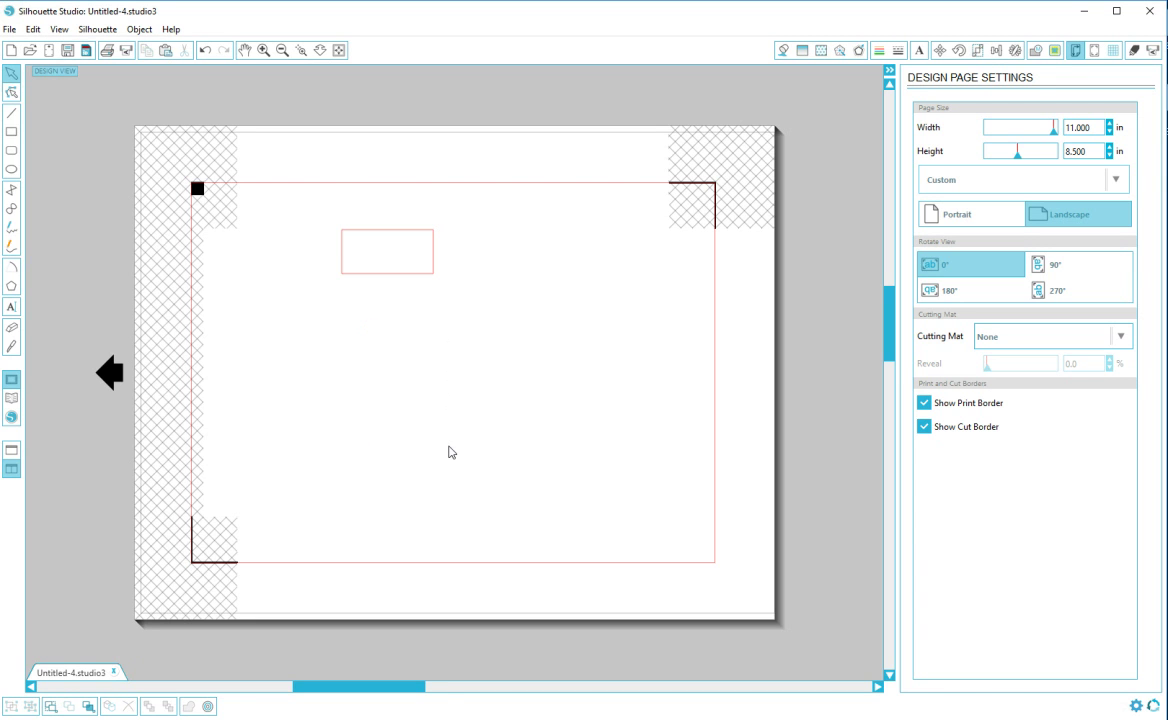
Step: Move the rectangle to the page centre and stretch it to 1.573 × 1.139 in
{"action": "left_click_drag", "start_coordinate": [367, 258], "coordinate": [412, 412]}
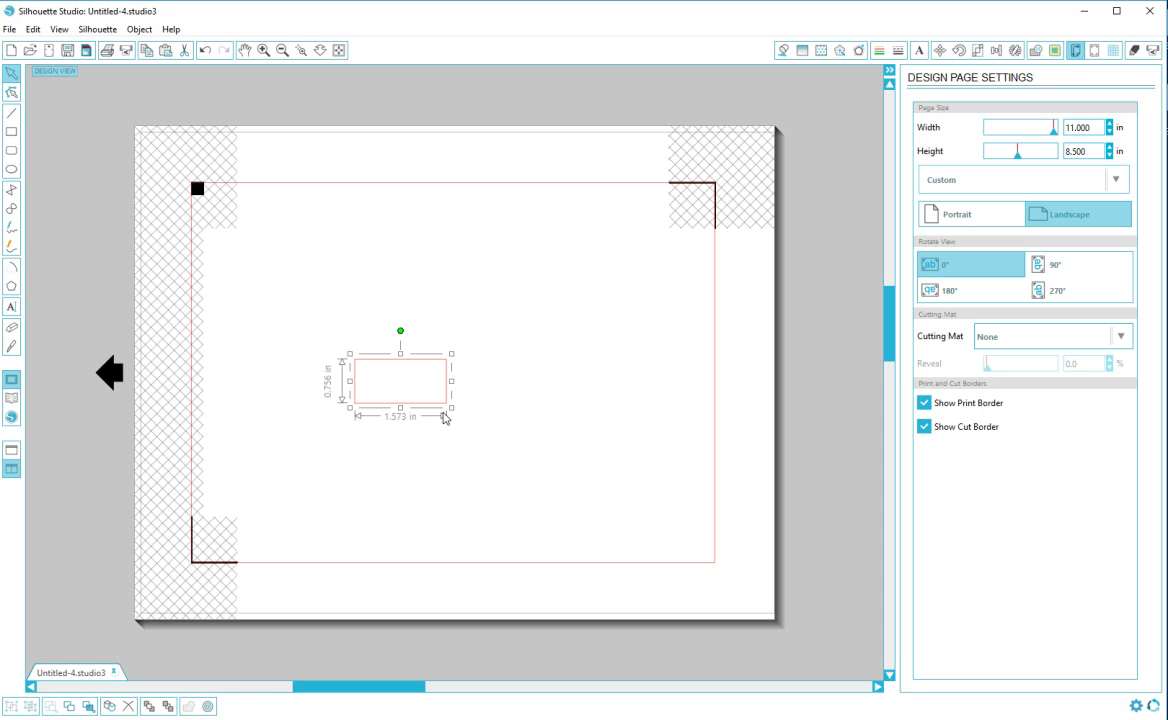
{"action": "mouse_move", "coordinate": [401, 410]}
{"action": "left_mouse_down"}
{"action": "mouse_move", "coordinate": [402, 476]}
{"action": "mouse_move", "coordinate": [404, 432]}
{"action": "left_mouse_up"}
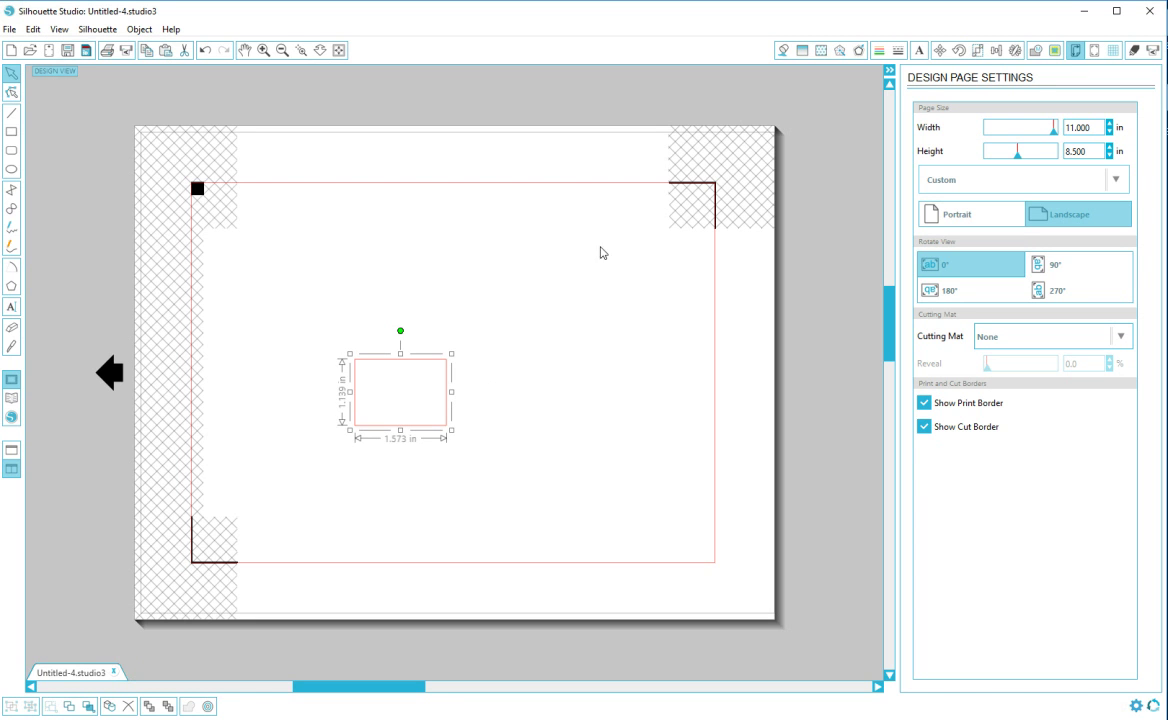
Step: In the Scale panel, uncheck Lock Aspect and set width 1.500 in, height 1.900 in
{"action": "left_click", "coordinate": [978, 52]}
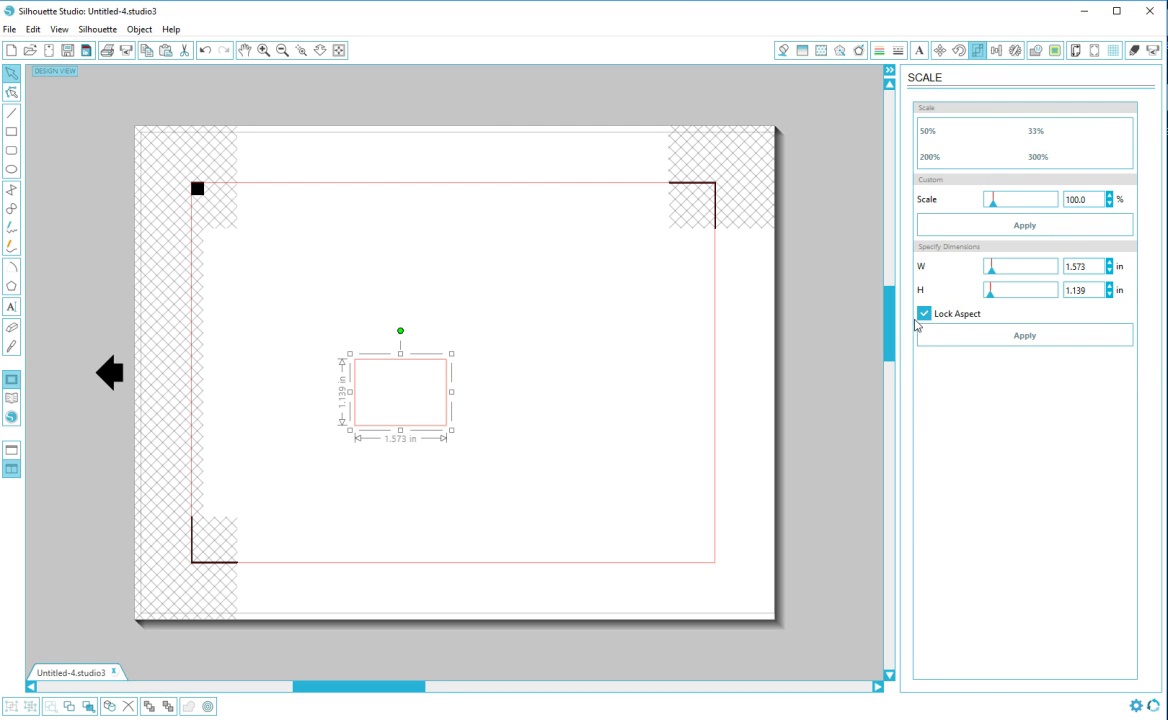
{"action": "left_click", "coordinate": [1052, 266]}
{"action": "type", "text": "1.501"}
{"action": "key", "text": "Return"}
{"action": "left_click", "coordinate": [1098, 291]}
{"action": "left_click", "coordinate": [926, 315]}
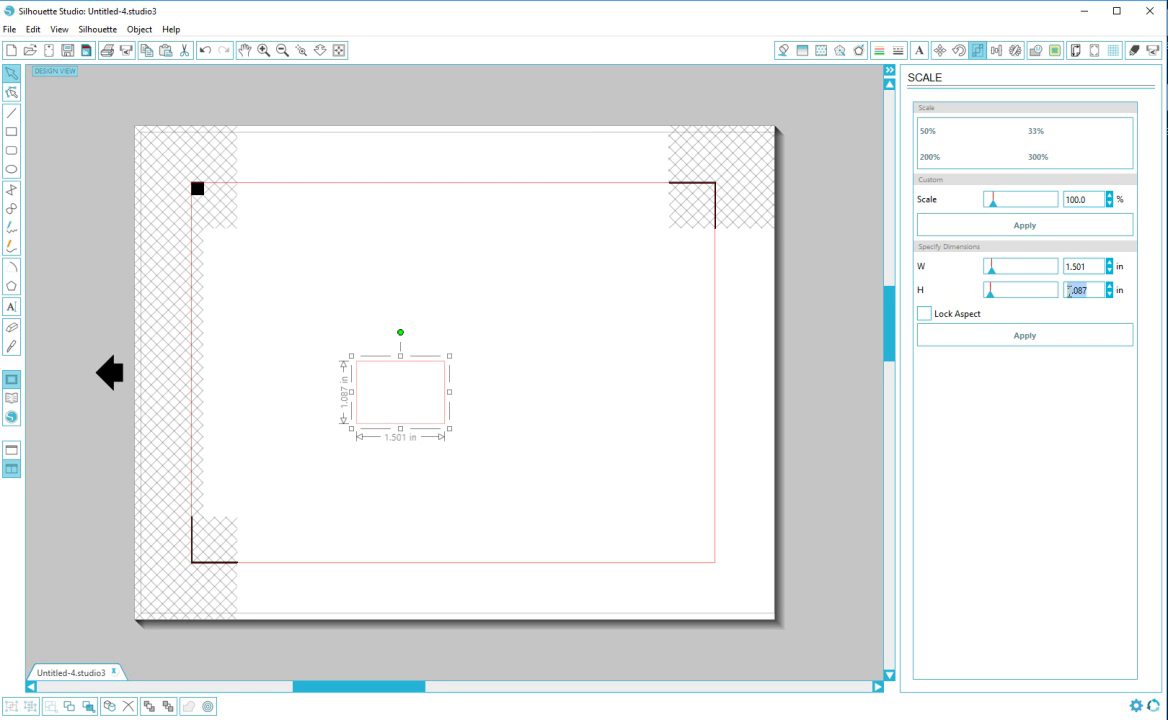
{"action": "left_click", "coordinate": [1058, 268]}
{"action": "type", "text": "1.500"}
{"action": "key", "text": "Tab"}
{"action": "type", "text": "1.900"}
{"action": "key", "text": "Return"}
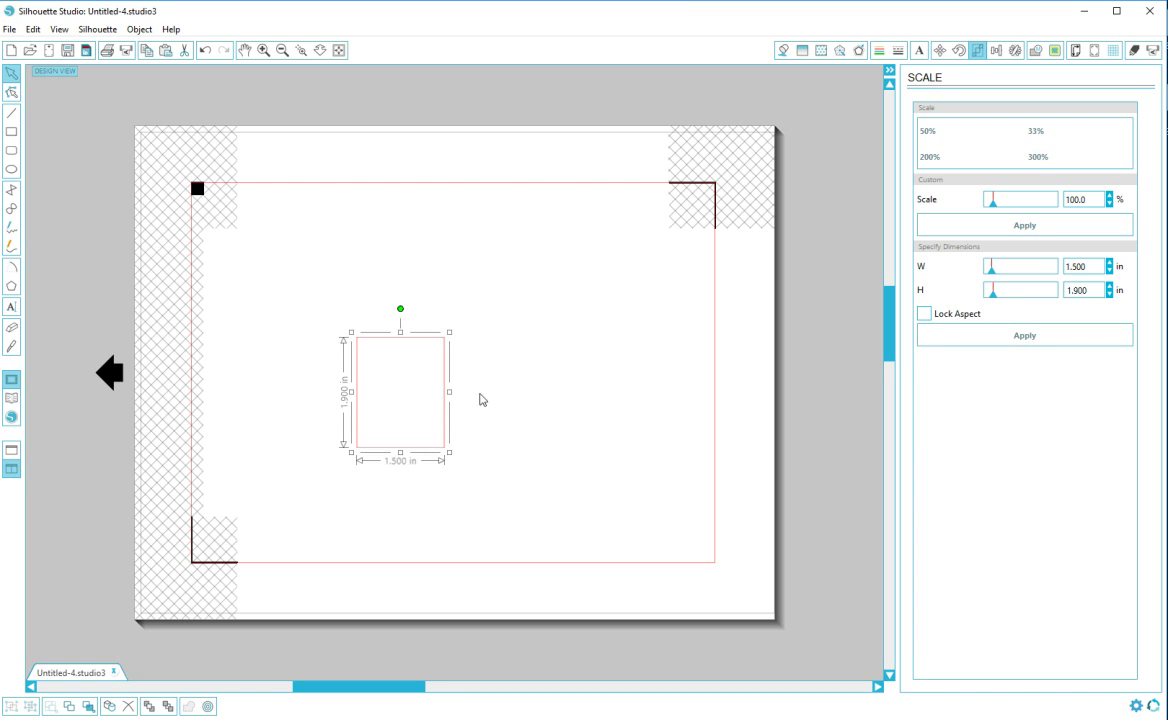
Step: Nudge the 1.500 × 1.900 in rectangle up and left, then reselect it
{"action": "left_click_drag", "start_coordinate": [424, 457], "coordinate": [405, 434]}
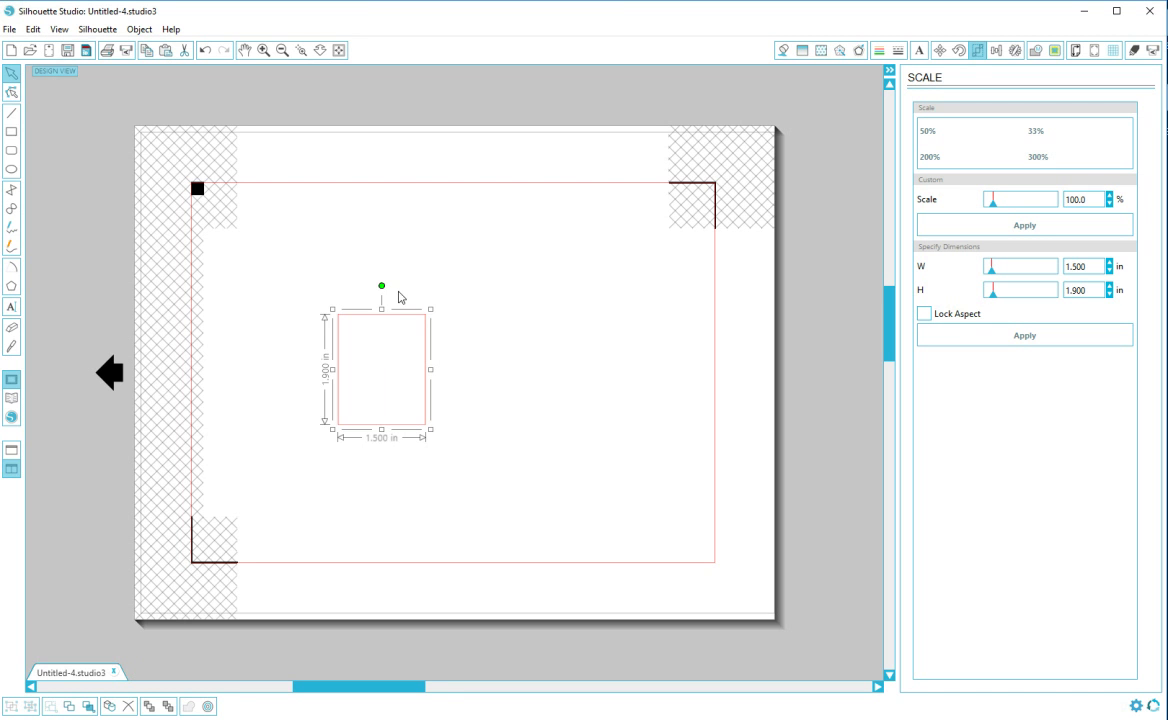
{"action": "left_click_drag", "start_coordinate": [399, 293], "coordinate": [404, 344]}
{"action": "left_click", "coordinate": [401, 303]}
{"action": "left_click_drag", "start_coordinate": [400, 297], "coordinate": [382, 337]}
Step: Reselect the rectangle and drag its bottom edge up to a height of 0.500 in
{"action": "left_click", "coordinate": [784, 54]}
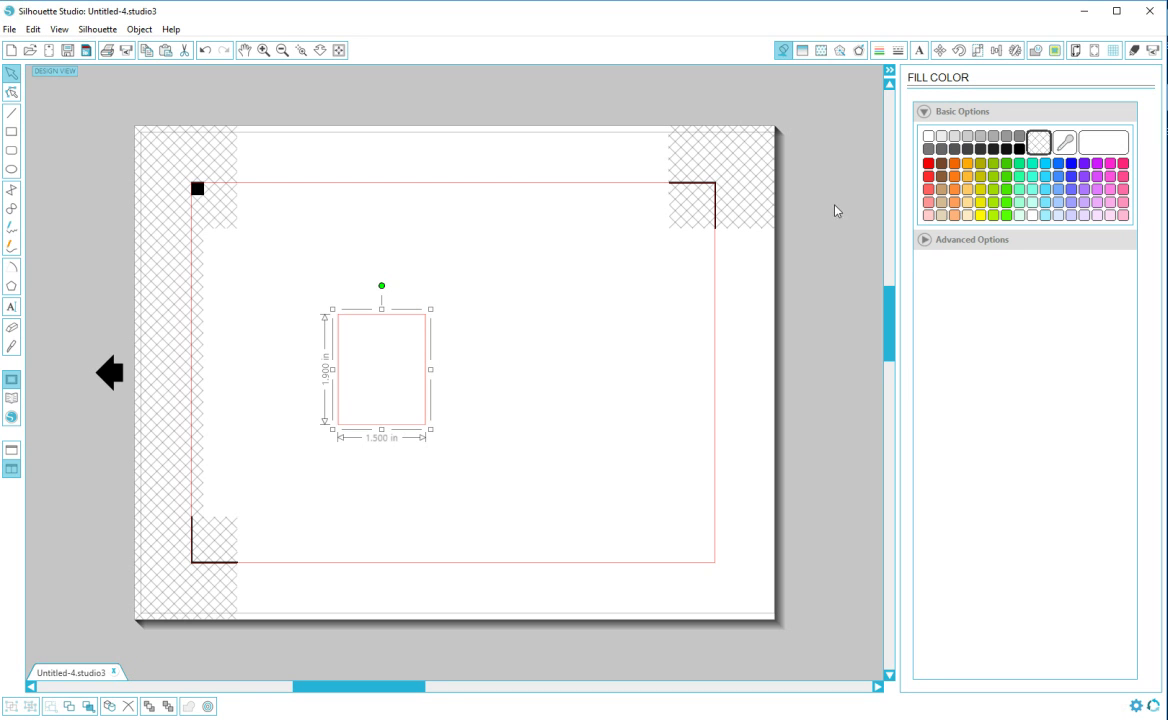
{"action": "left_click", "coordinate": [597, 329]}
{"action": "left_click", "coordinate": [399, 391]}
{"action": "left_click_drag", "start_coordinate": [382, 425], "coordinate": [383, 349]}
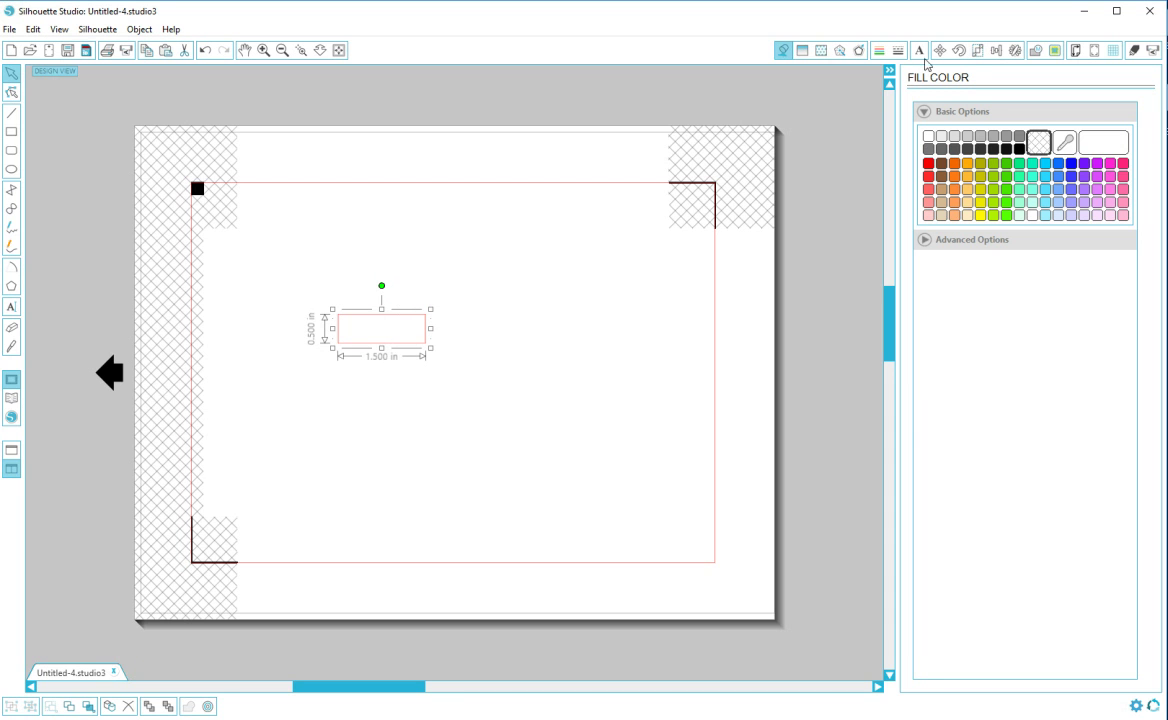
Step: Reopen the Scale panel and select the strip to show its 1.500 × 0.500 in size
{"action": "left_click", "coordinate": [977, 51]}
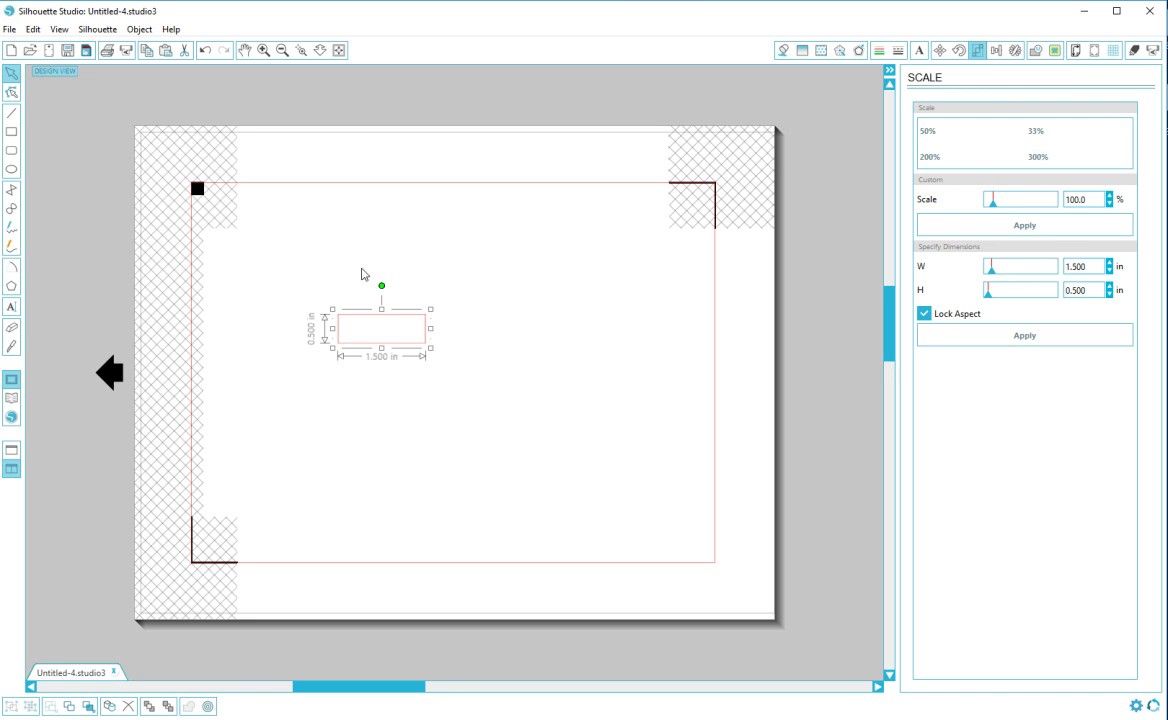
{"action": "left_click_drag", "start_coordinate": [308, 274], "coordinate": [467, 379]}
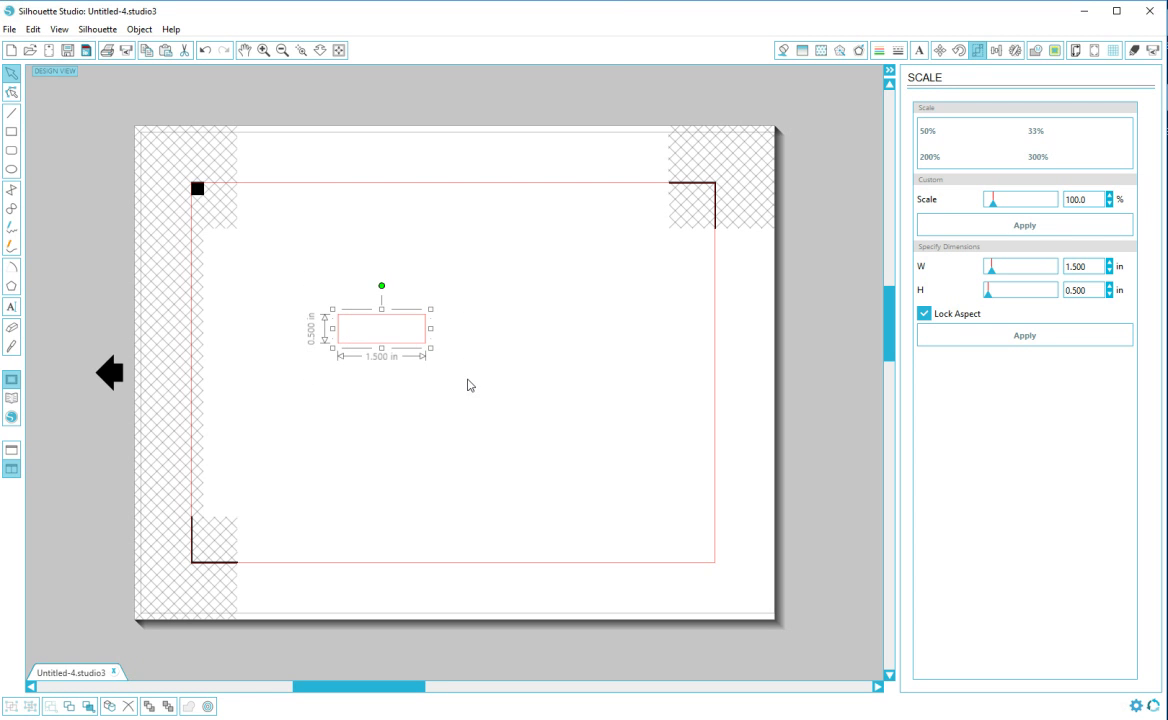